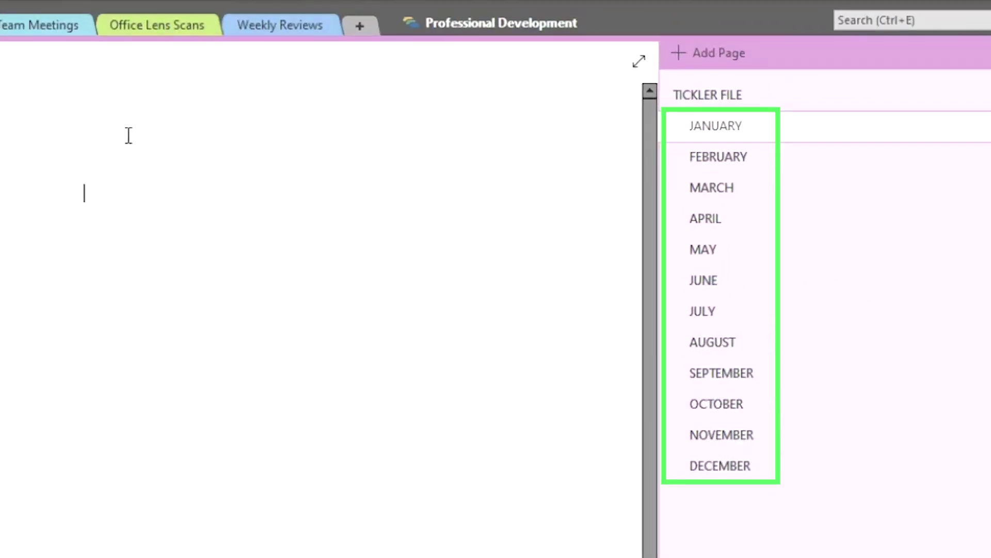
Flip through the tickler month pages from February to December, ending on September
scroll(470, 259, "down", 2)
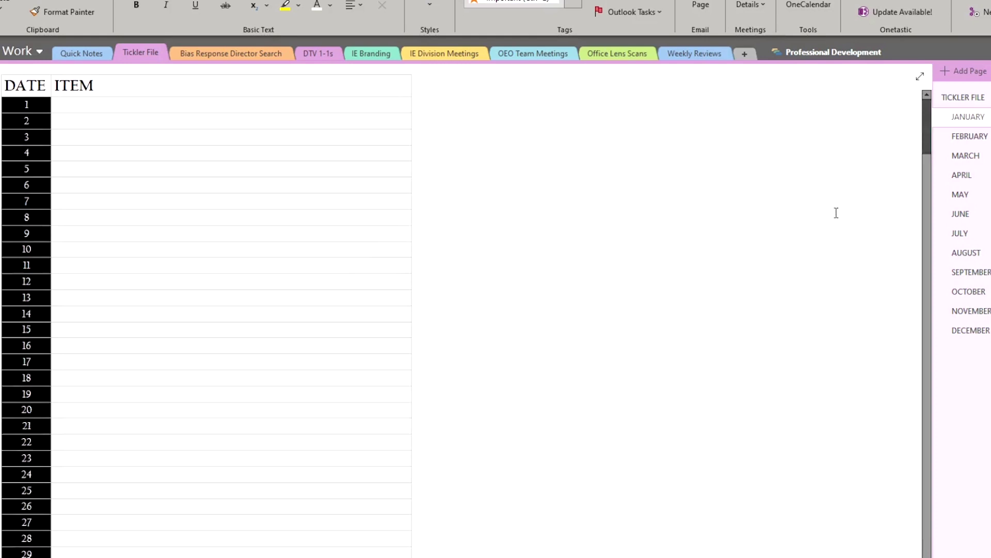
left_click(970, 137)
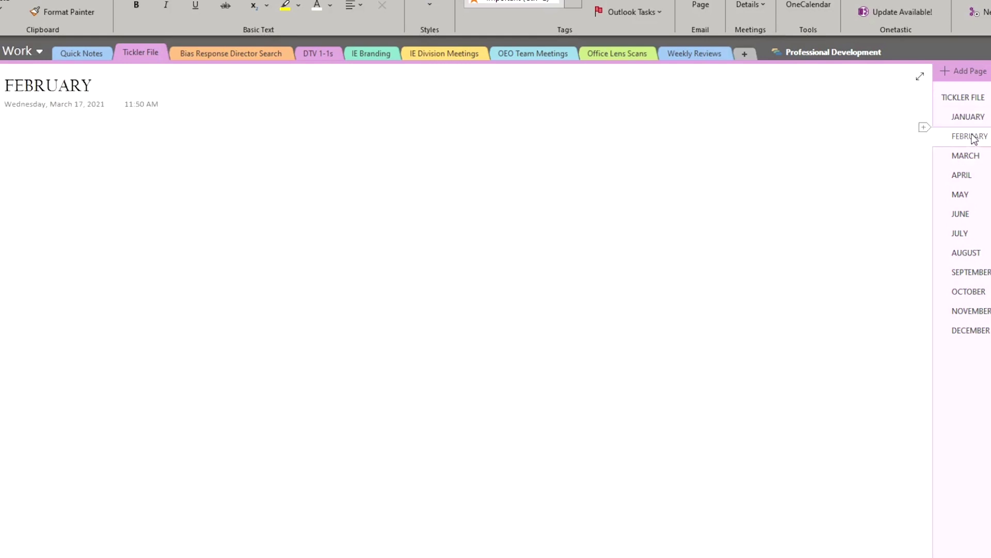
left_click(971, 117)
left_click(210, 133)
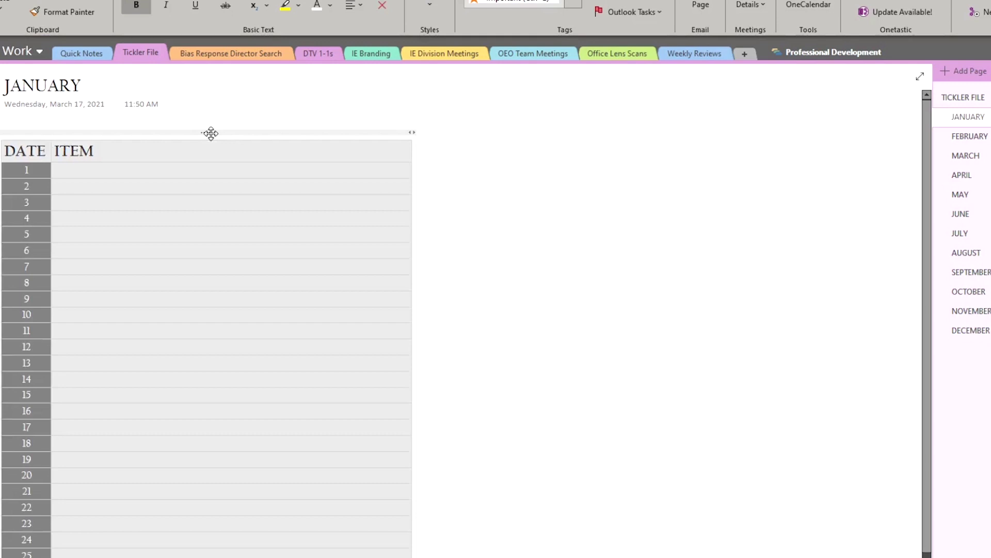
key("ctrl+Page_Down")
key("ctrl+Page_Down")
key("ctrl+Page_Down")
key("ctrl+Page_Down")
key("ctrl+Page_Down")
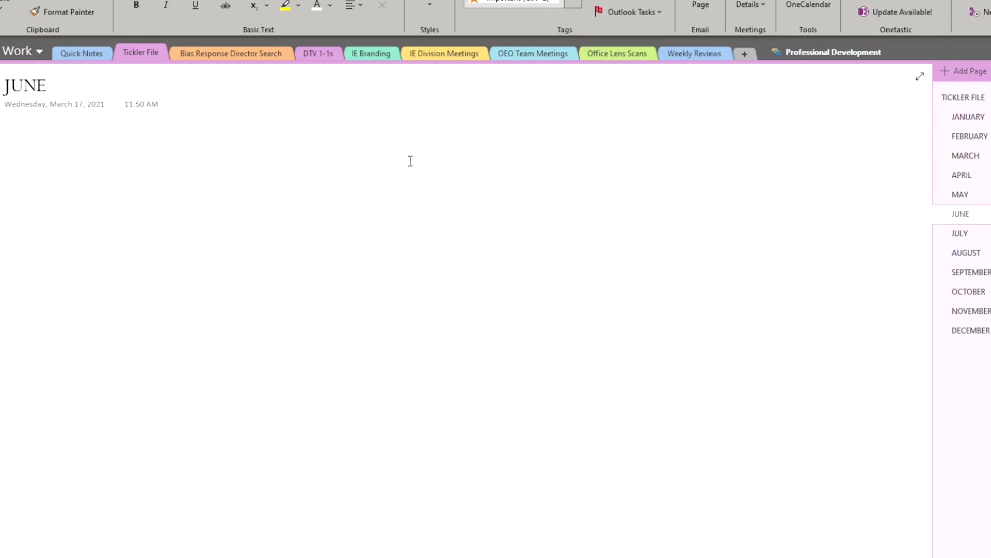
key("ctrl+Page_Down")
key("ctrl+Page_Down")
key("ctrl+Page_Down")
key("ctrl+Page_Down")
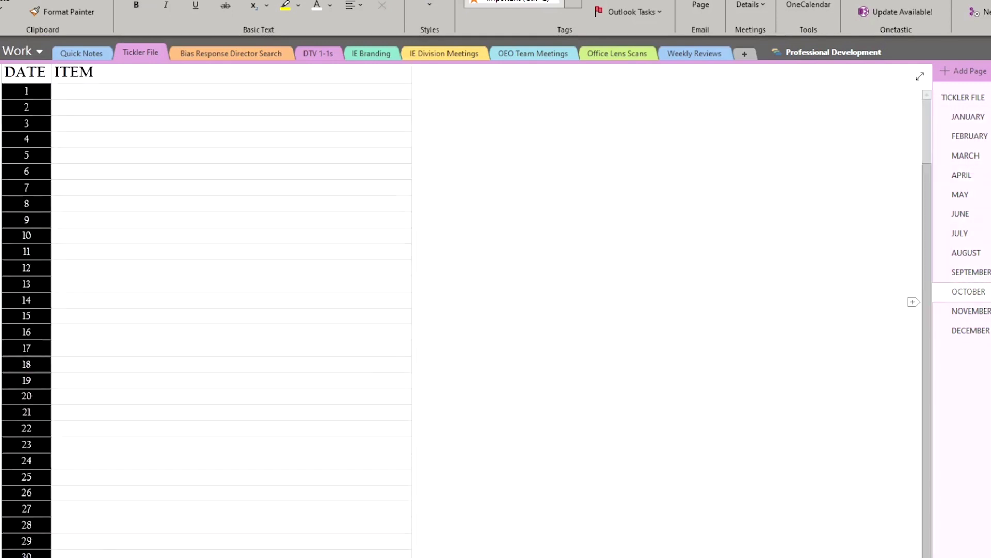
key("ctrl+Page_Down")
key("ctrl+Page_Down")
key("ctrl+Page_Up")
key("ctrl+Page_Up")
key("ctrl+Page_Up")
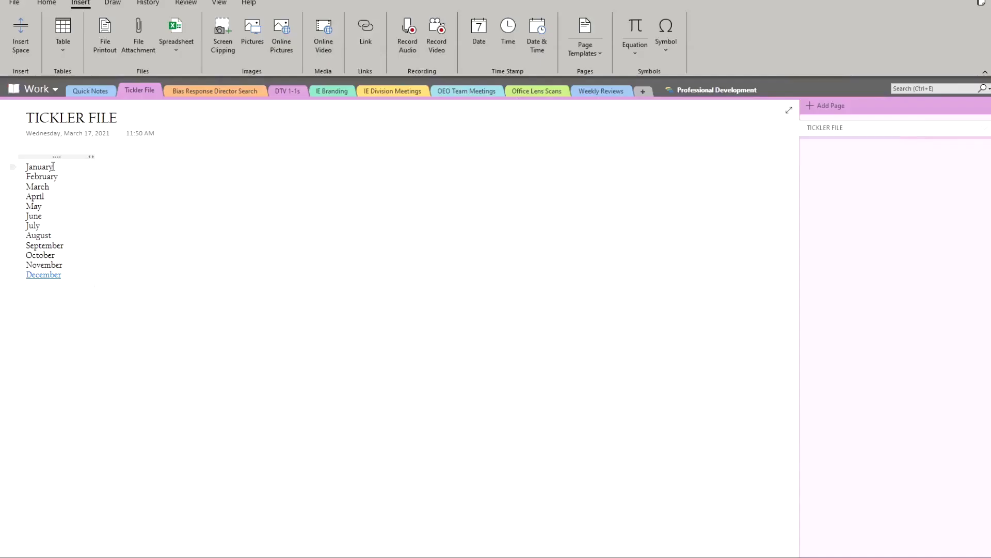
Link the word January on the TICKLER FILE page to the JANUARY page and follow it
left_click(14, 167)
left_click(365, 32)
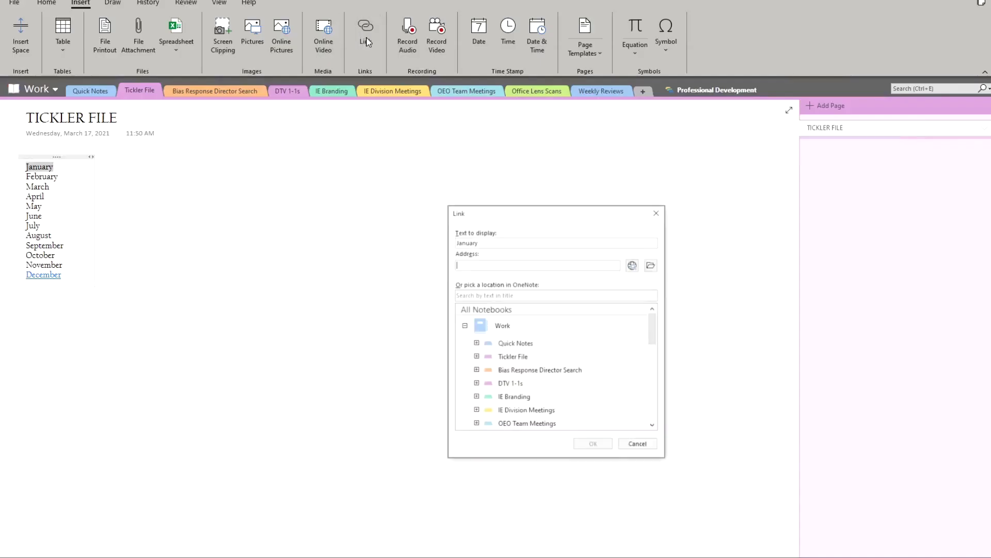
left_click(477, 356)
left_click(540, 338)
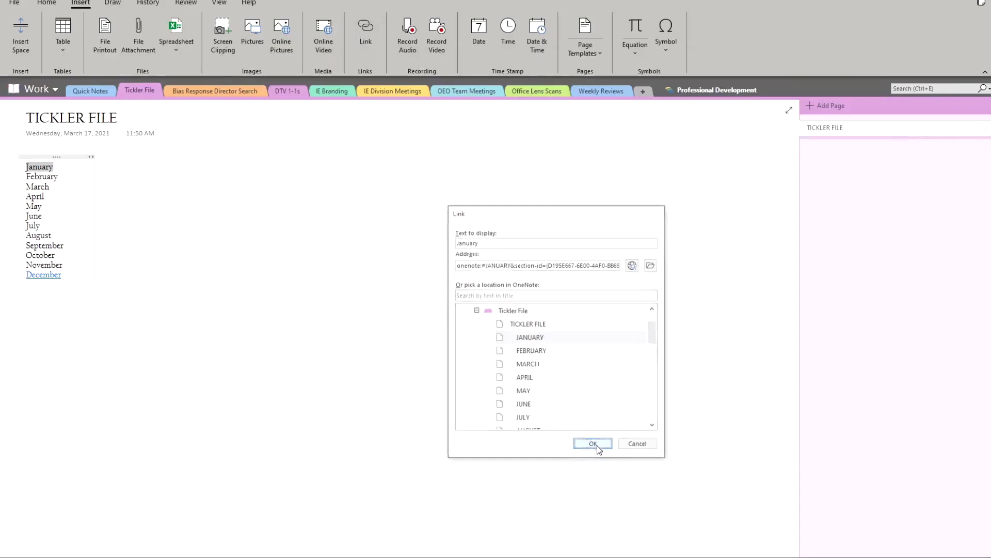
left_click(596, 447)
left_click(40, 169)
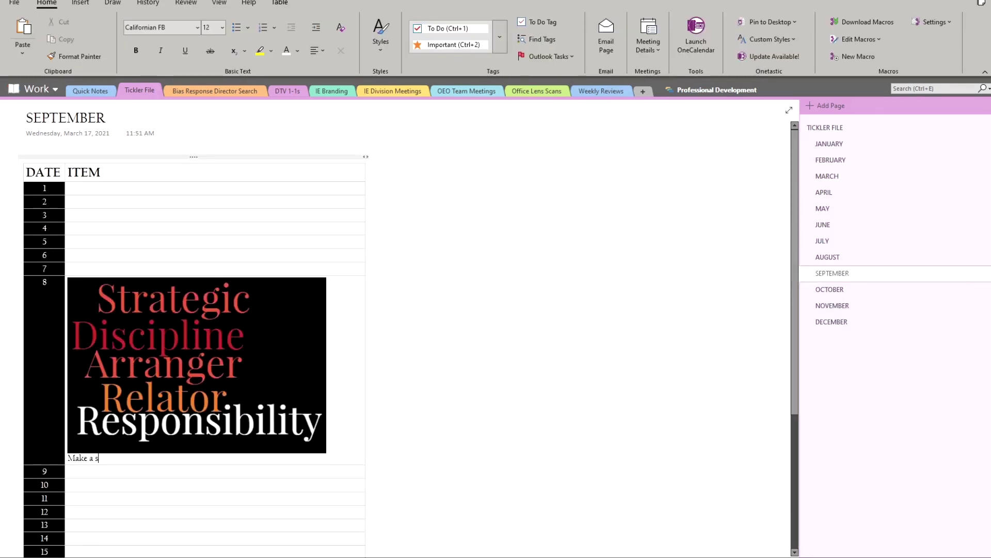
Complete row 8's note as 'Make a screenshot of this information for YouTube', trying then undoing a To Do tag
type("creenshot of this information for Y")
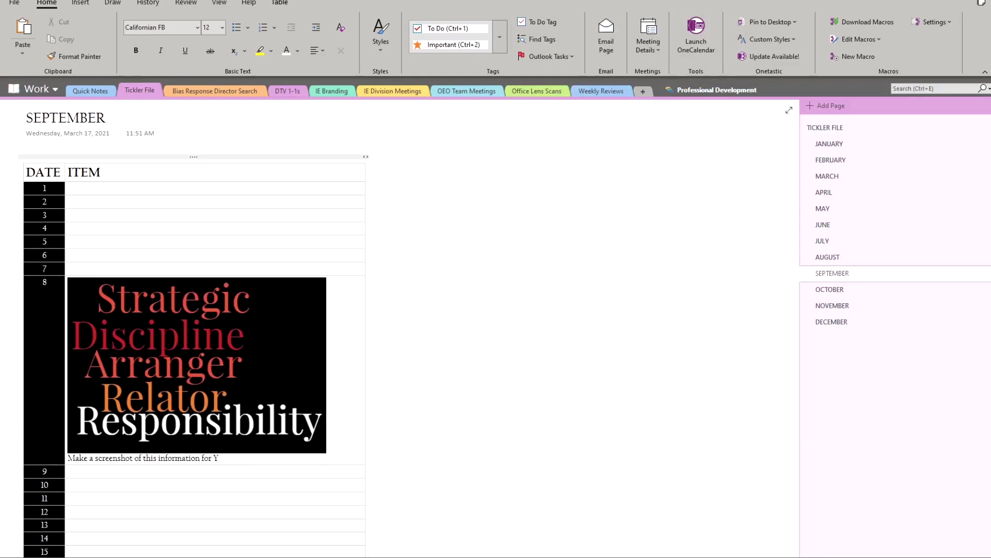
type("ouTube")
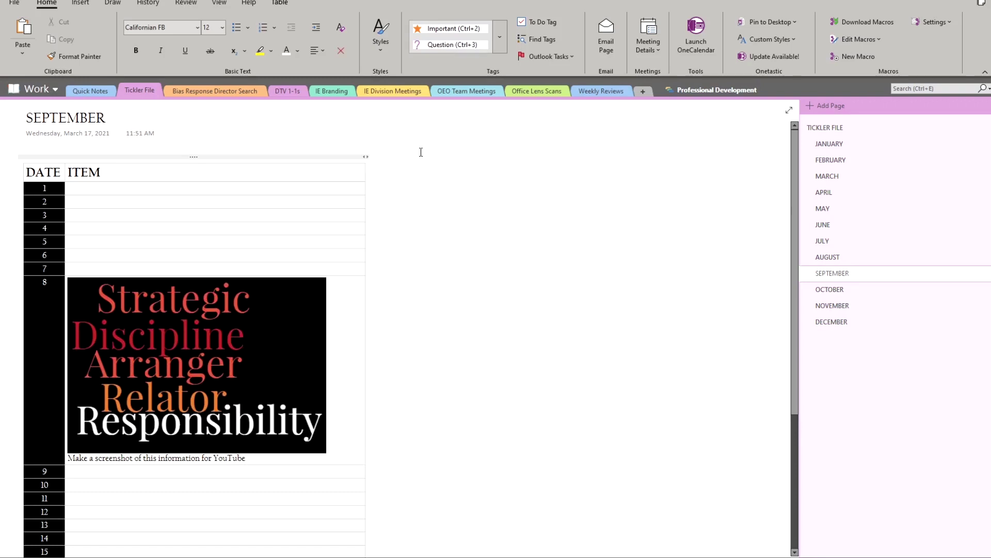
left_click(504, 43)
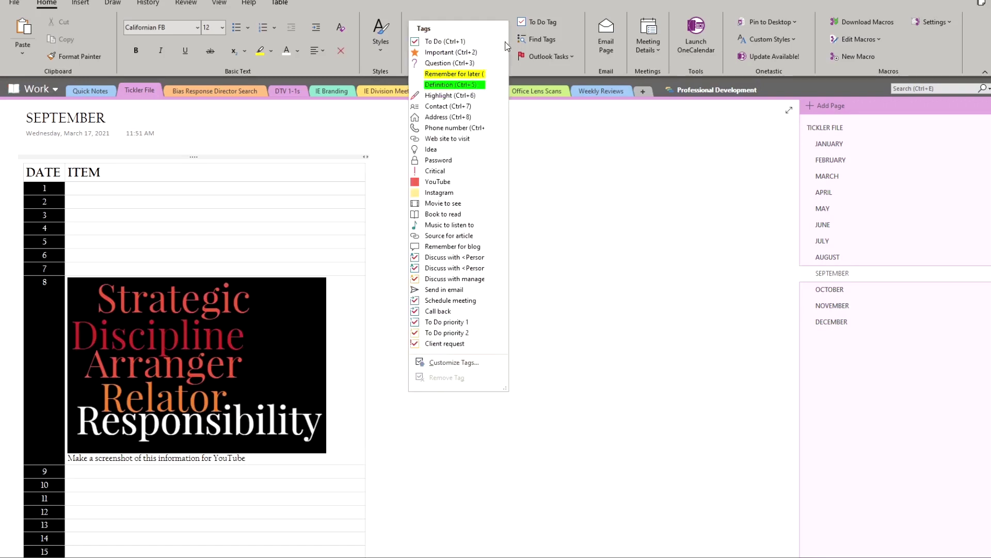
left_click(455, 42)
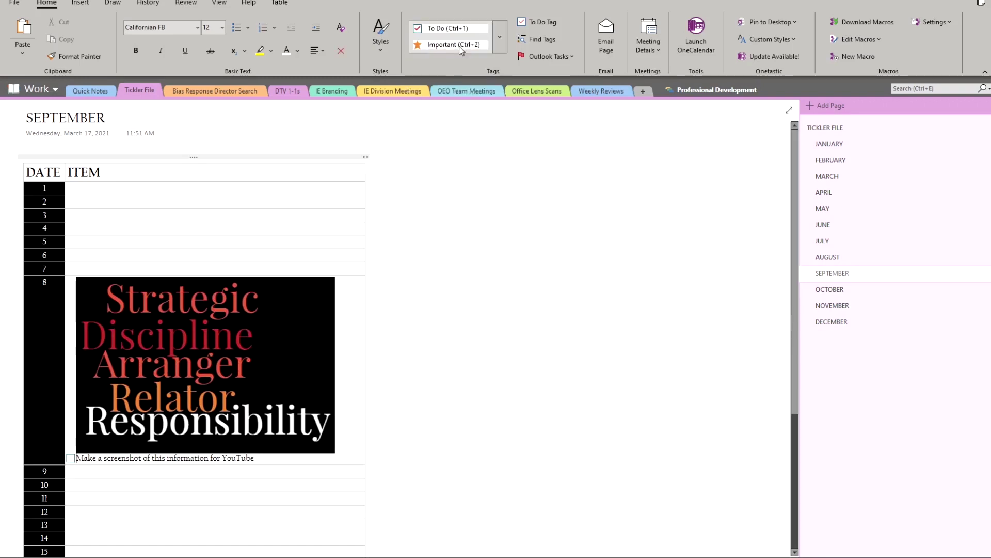
key("ctrl+z")
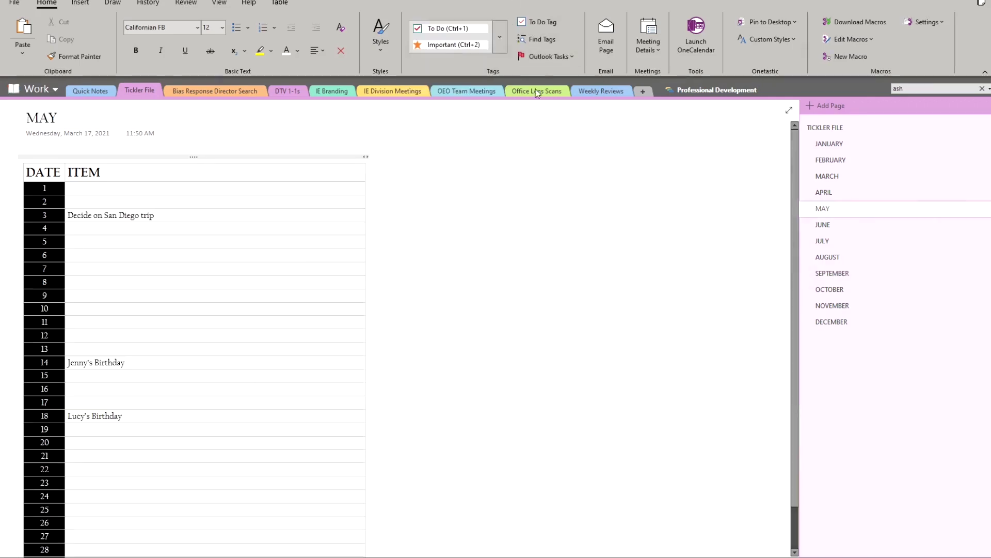
Create an Outlook task from the San Diego trip item with a Monday 5/3/2021 reminder
left_click(549, 56)
left_click(546, 148)
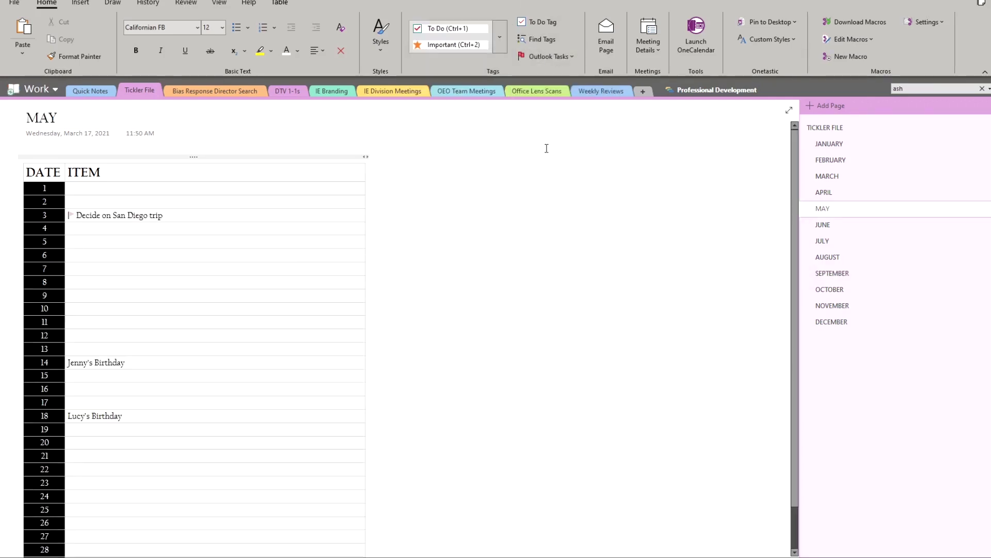
left_click(29, 174)
left_click(154, 174)
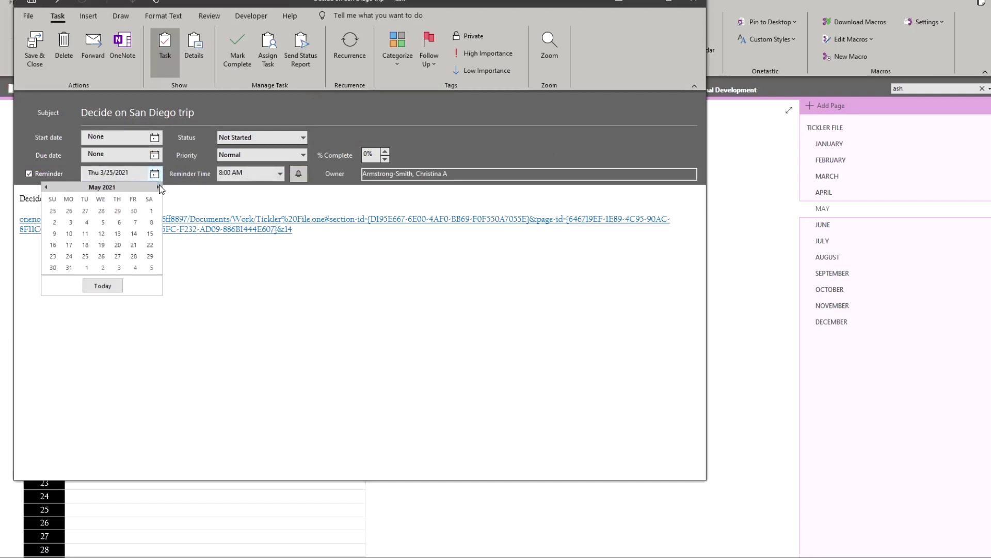
left_click(65, 229)
Add the note line 'Where are we going and what dates?' and save the task
left_click(122, 203)
key("Return")
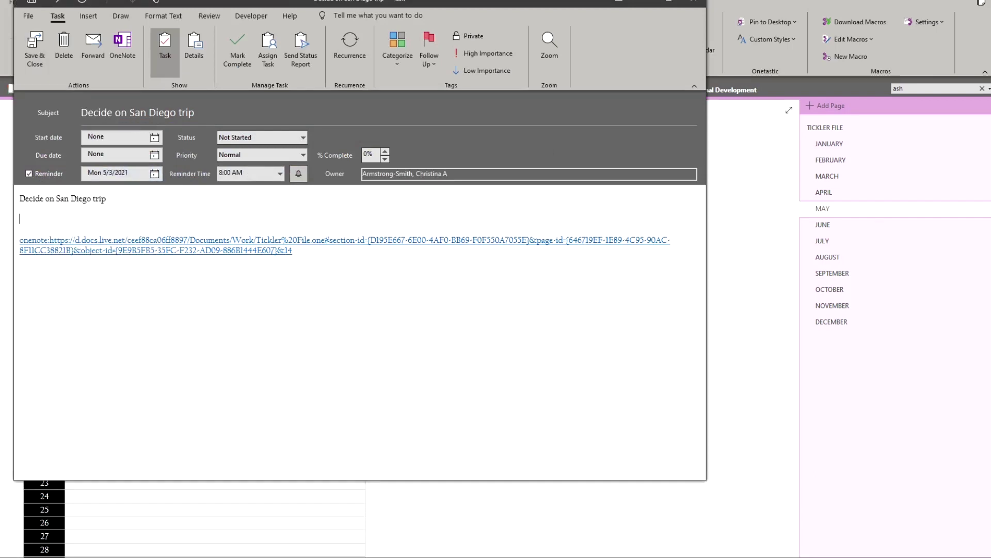
type("Where are we going and what dates?")
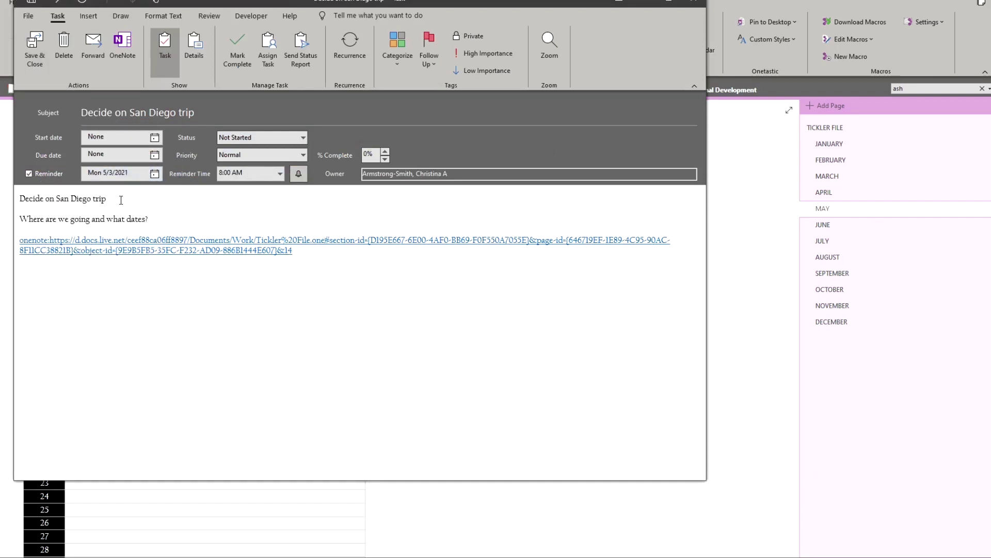
left_click(298, 173)
left_click(429, 262)
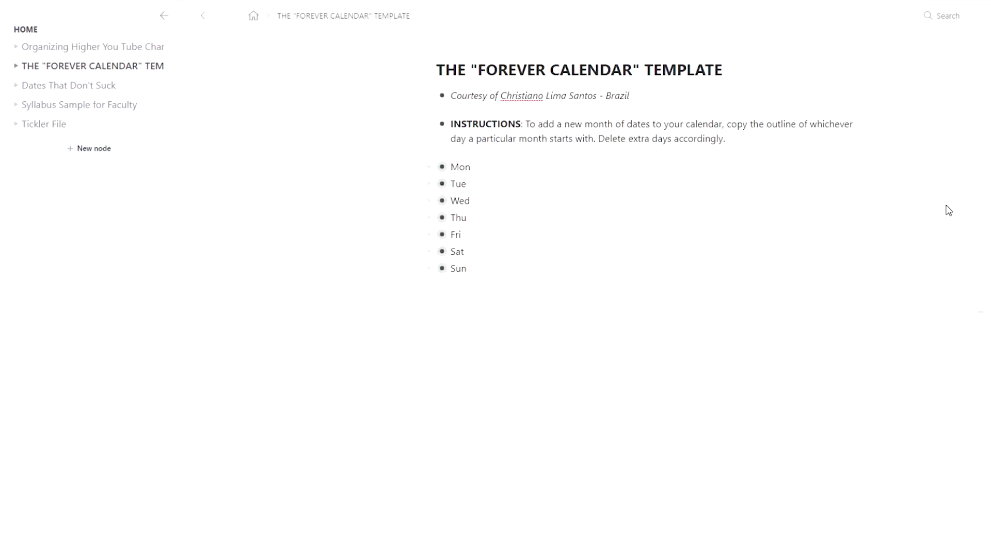
Expand the Mon template to review its dated days, then collapse it again
left_click(429, 167)
scroll(571, 285, "down", 6)
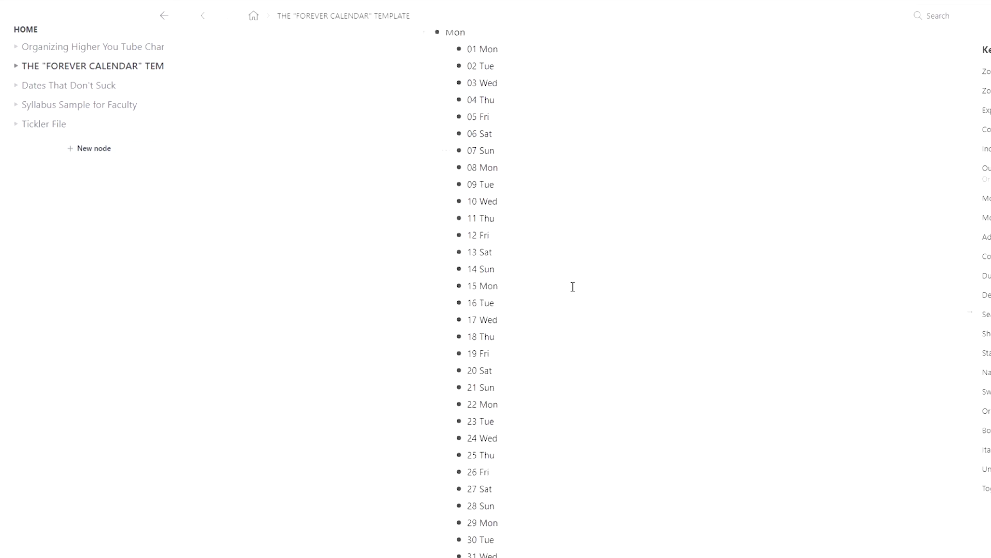
scroll(573, 287, "up", 6)
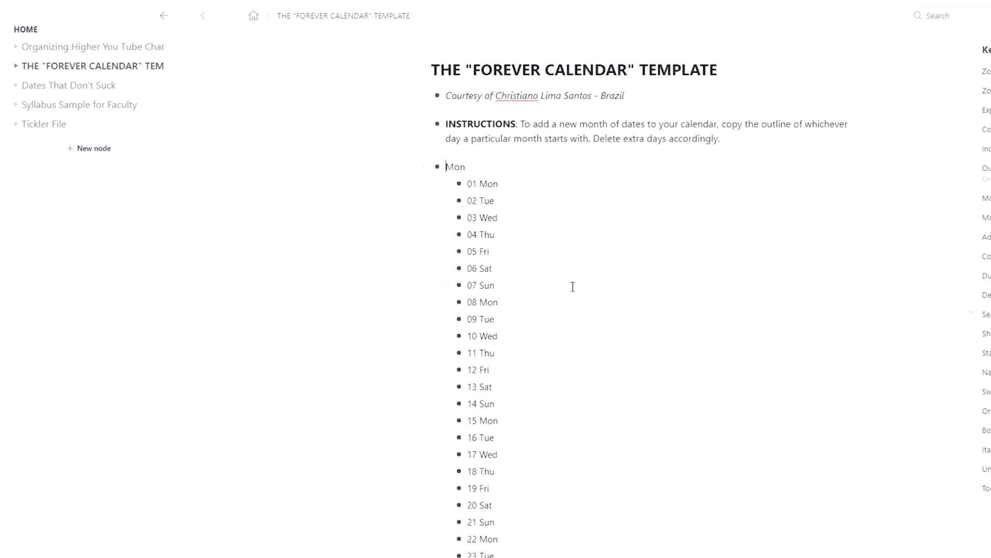
left_click(424, 168)
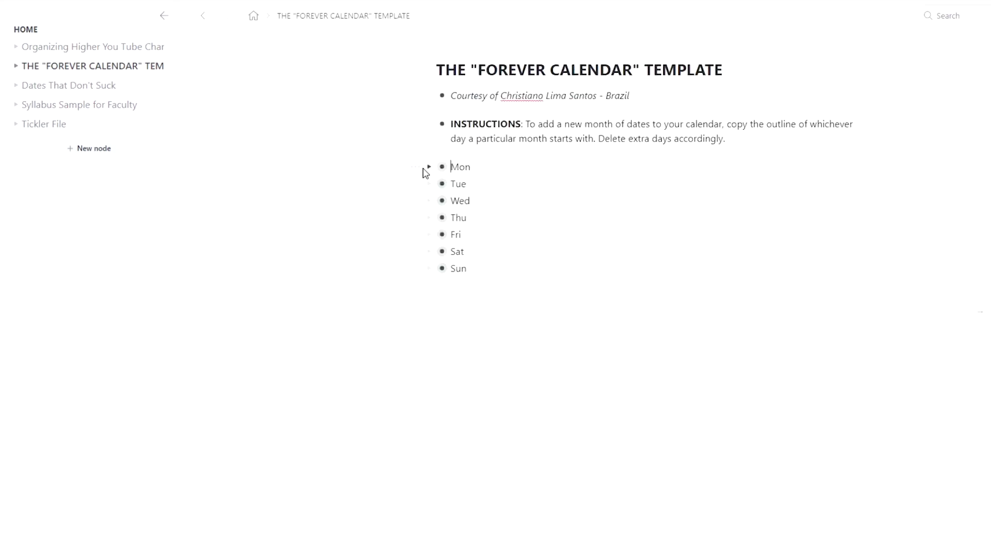
Open the Tickler File outline and scroll through the March days 01–31
left_click(76, 124)
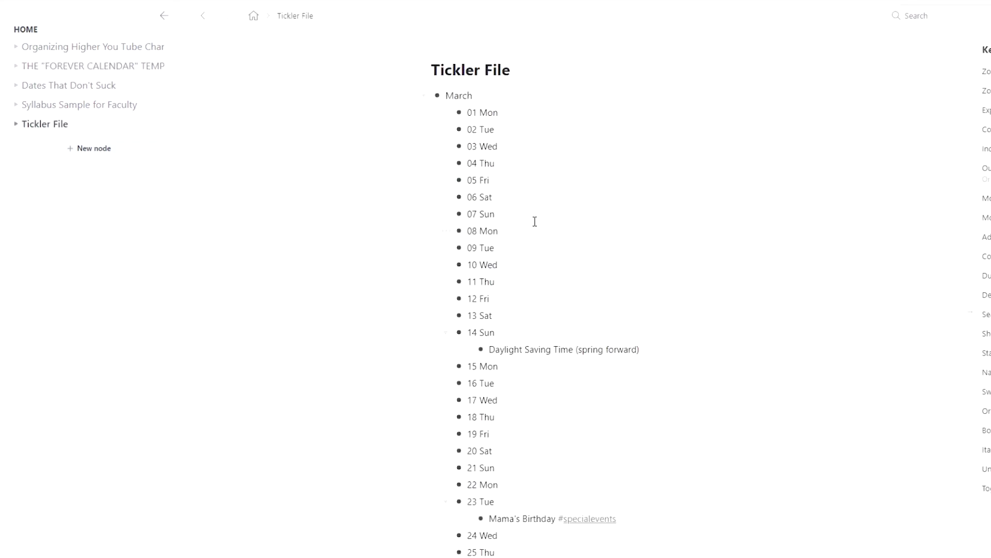
scroll(535, 221, "down", 3)
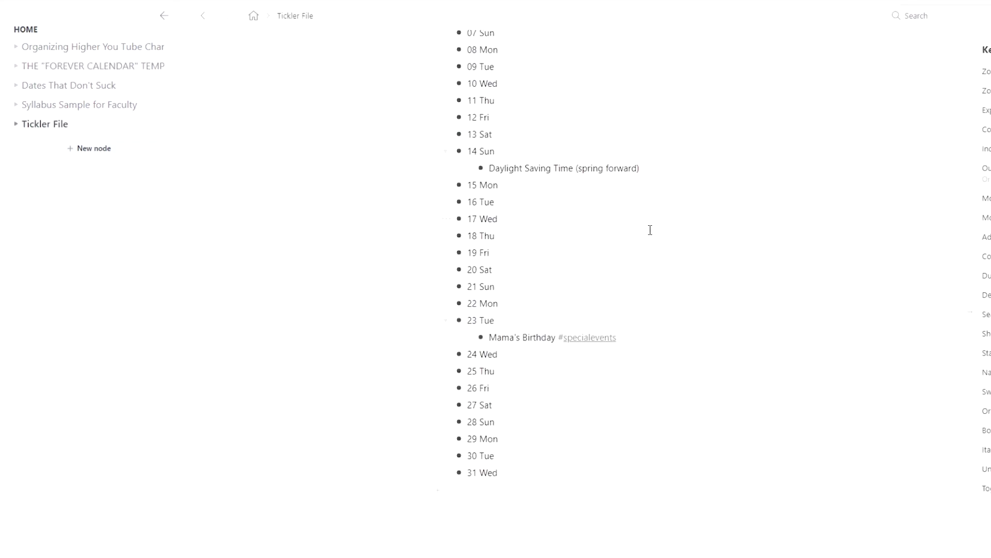
scroll(701, 266, "up", 3)
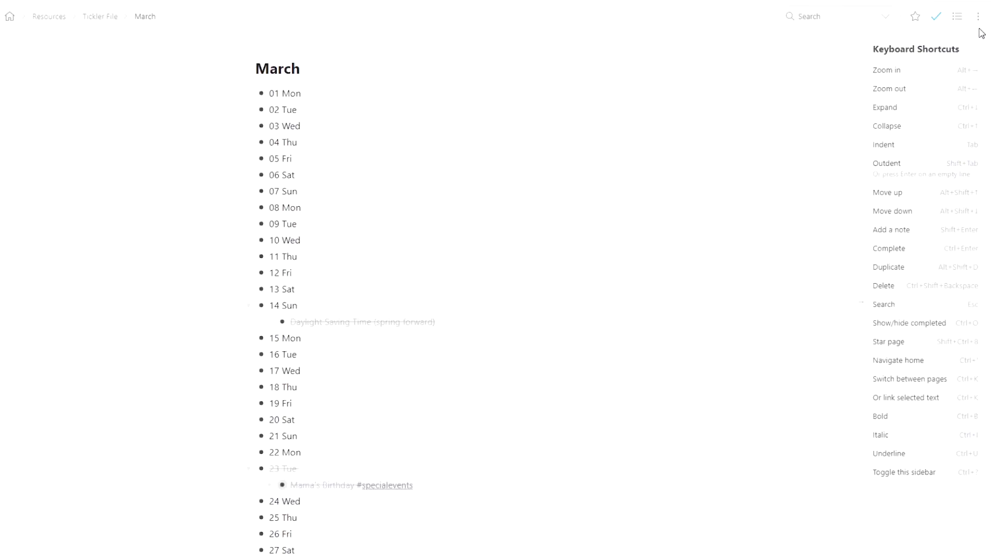
Confirm the experimental Dates feature is on in Workflowy Settings, then close settings
left_click(978, 17)
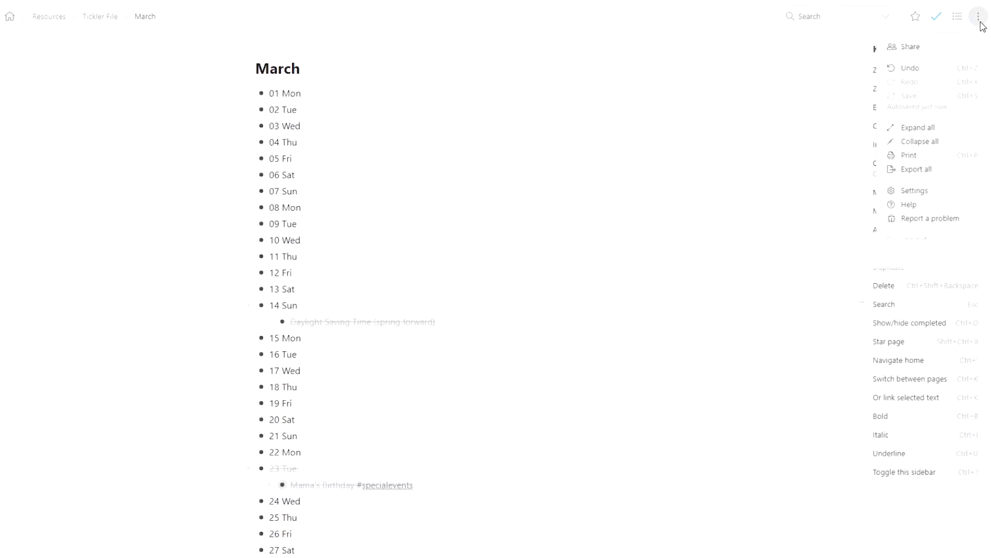
left_click(924, 192)
scroll(482, 421, "down", 5)
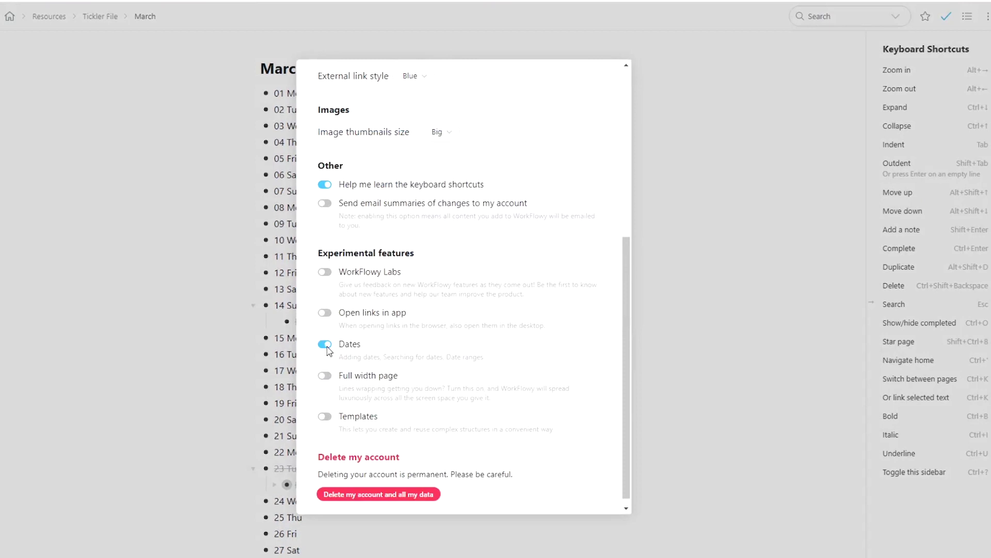
left_click(705, 313)
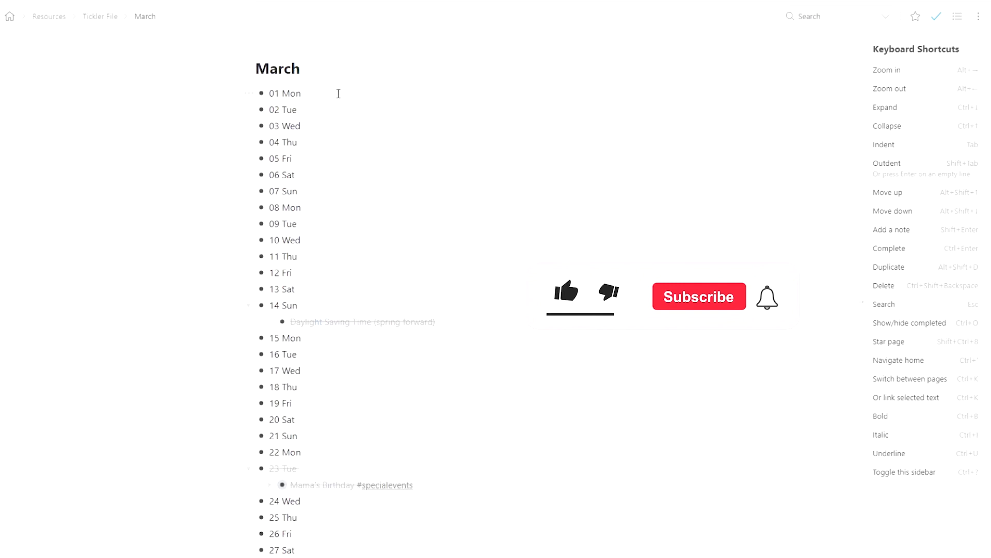
Date the first March bullet Mon, Mar 1, 2021 with a birthday entry, then search 'this month'
type("3/")
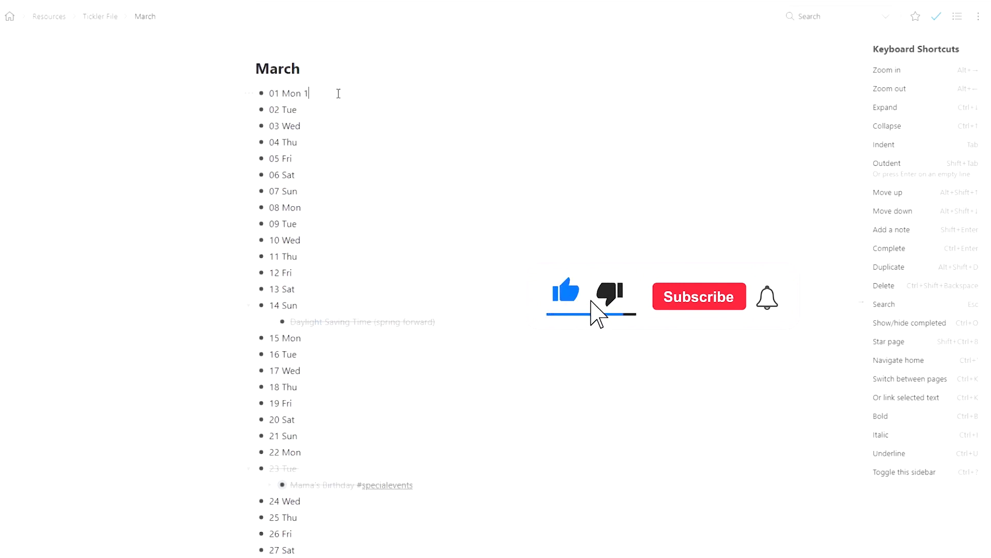
type("1/21")
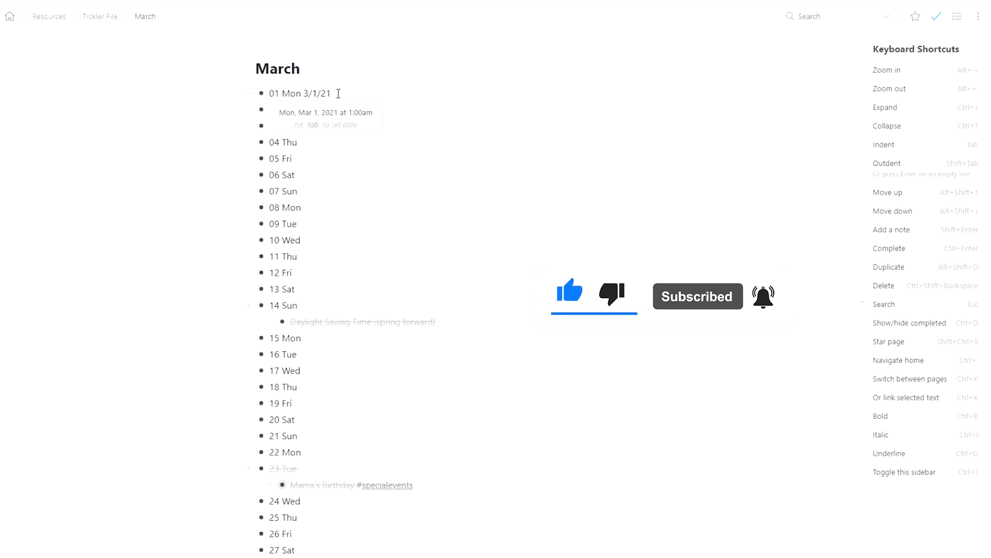
key("Tab")
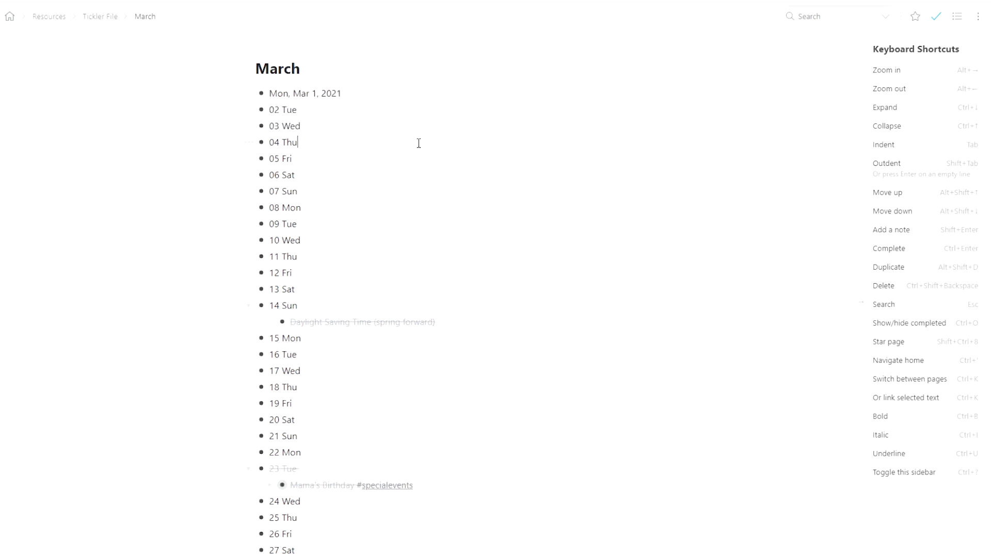
left_click(270, 94)
type("Sara's Birthday")
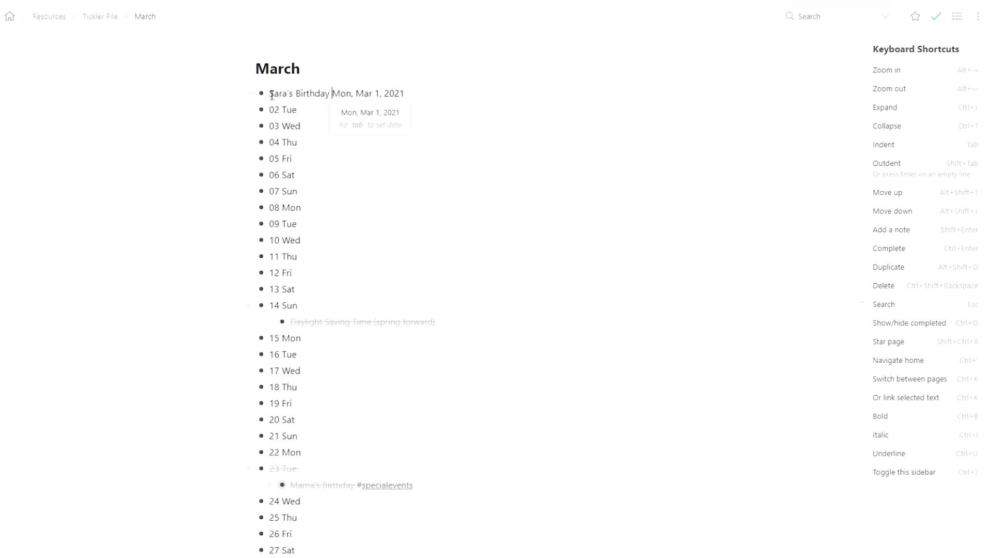
key("Tab")
left_click(827, 16)
type("this month")
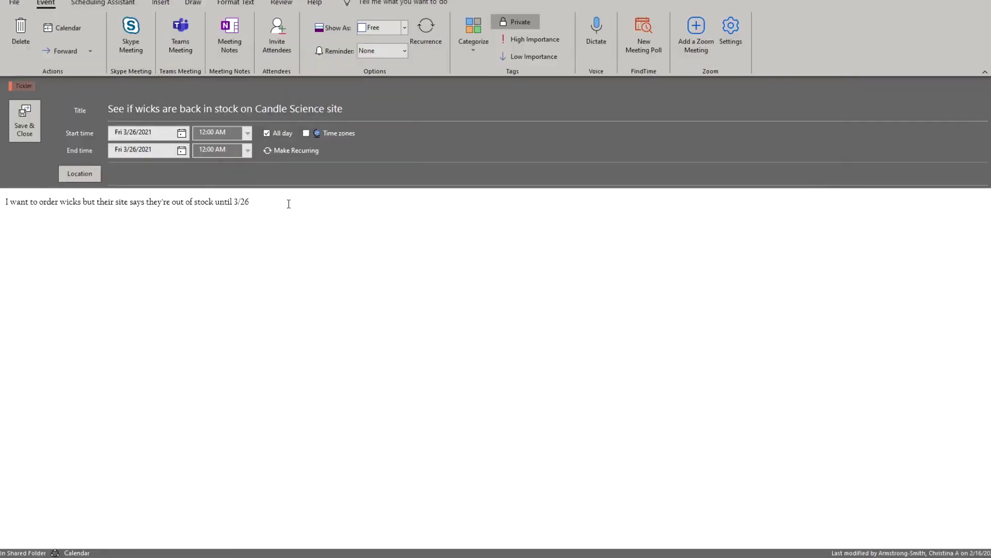
Paste the wick product link, add 'Now out of stock until 4/2', and move the event to April 2
type("https://www.candlescience.com/wick/cd-12")
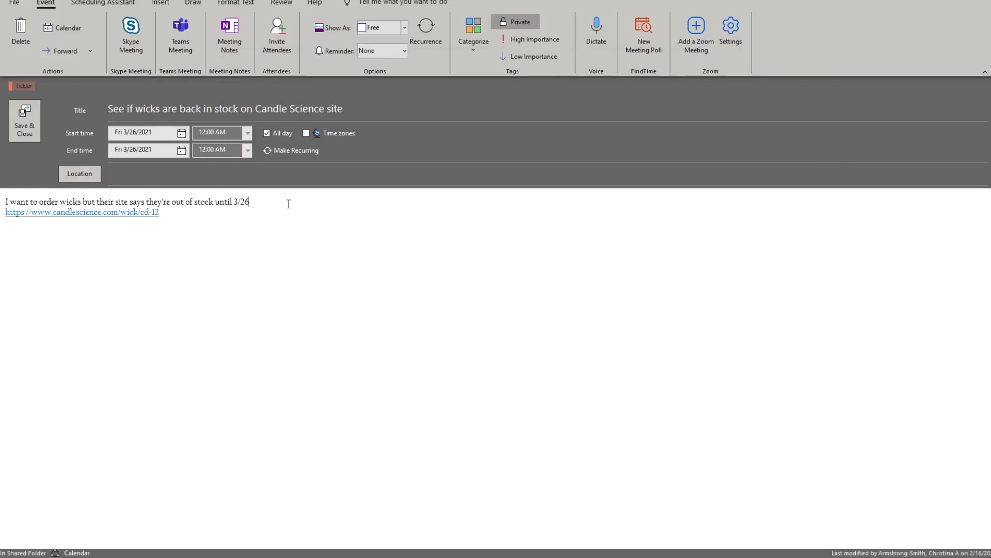
type("Now out of stock until 4/2")
left_click(181, 134)
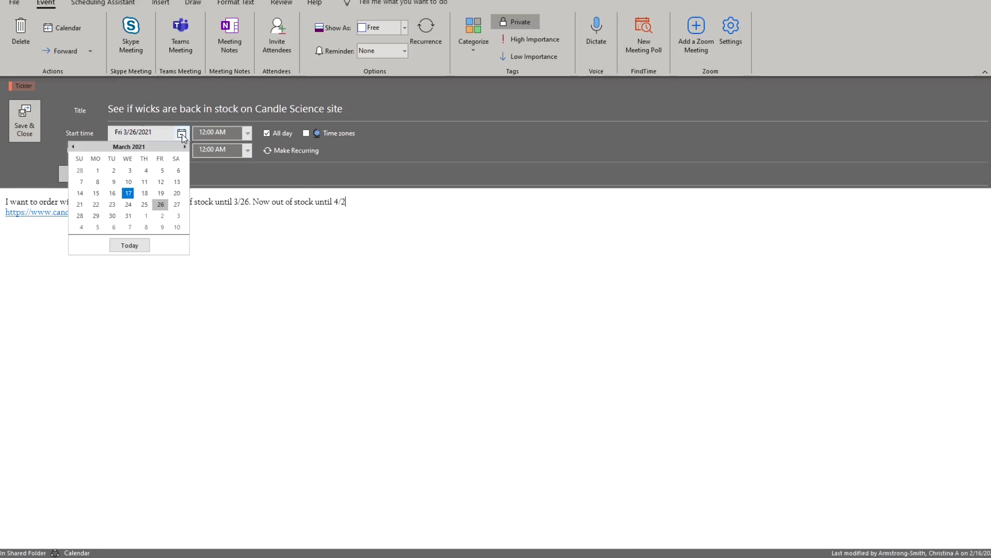
left_click(162, 216)
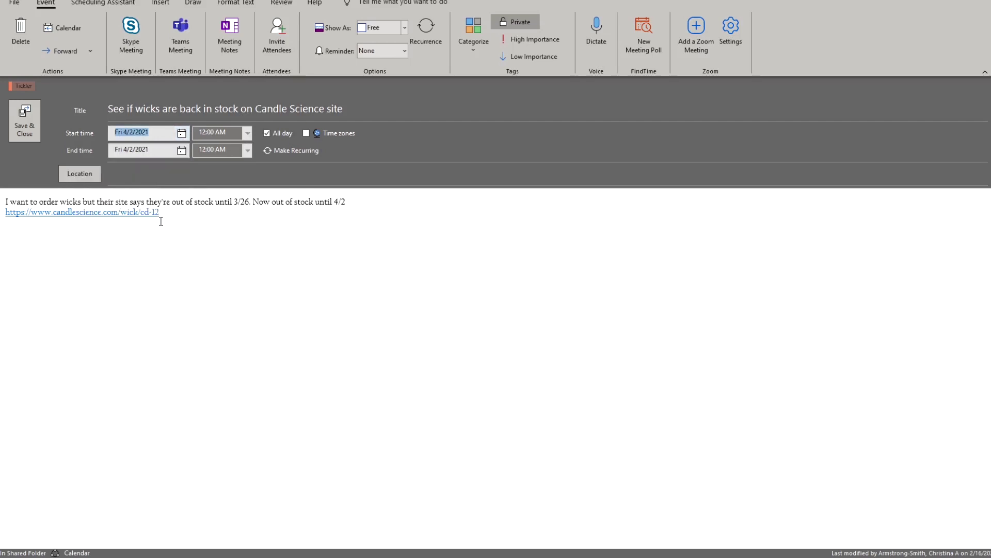
Save the wick event, then give Cancel Apple TV the note 'Cancel subscription' and attach the confirmation email
left_click(25, 129)
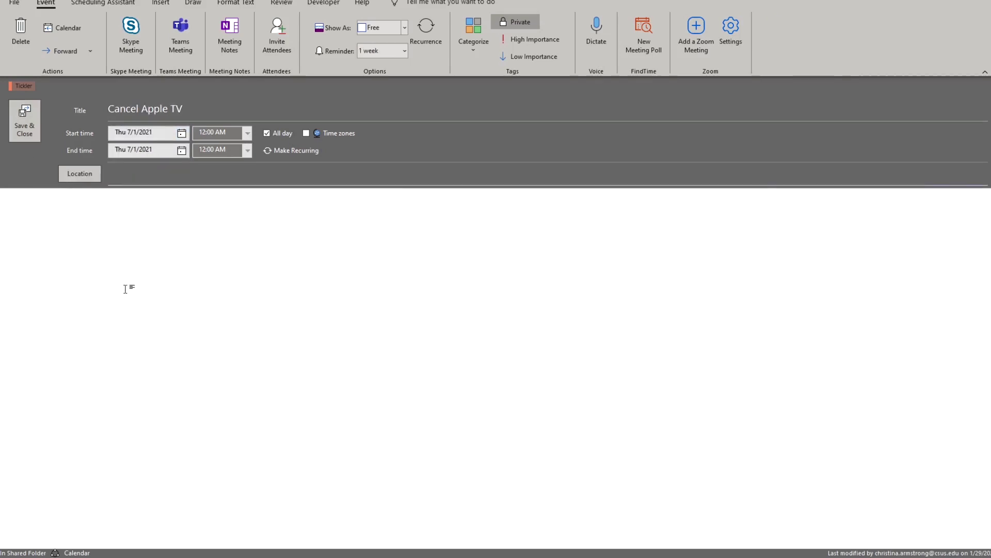
left_click(106, 230)
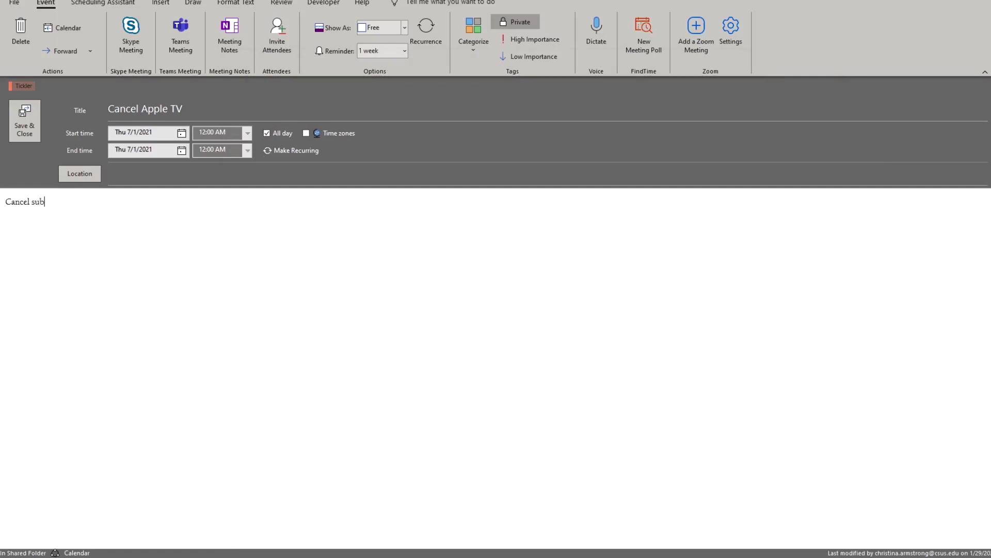
type("tion")
left_click_drag(47, 257, 46, 255)
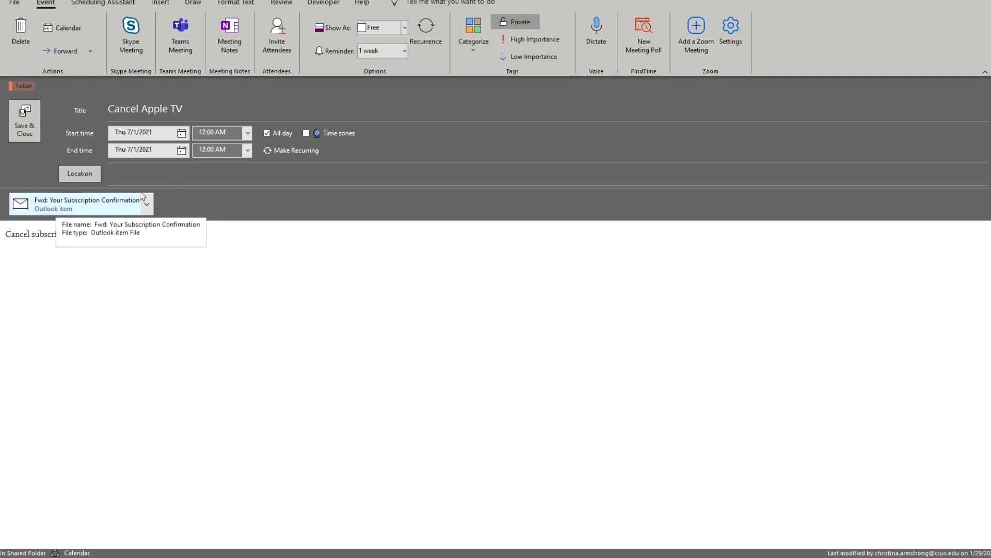
left_click(468, 40)
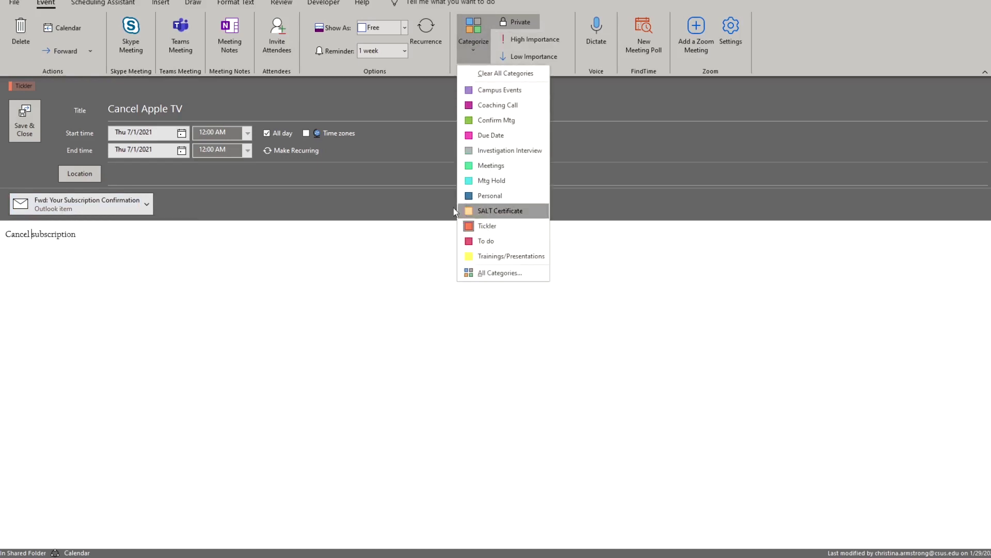
left_click(367, 97)
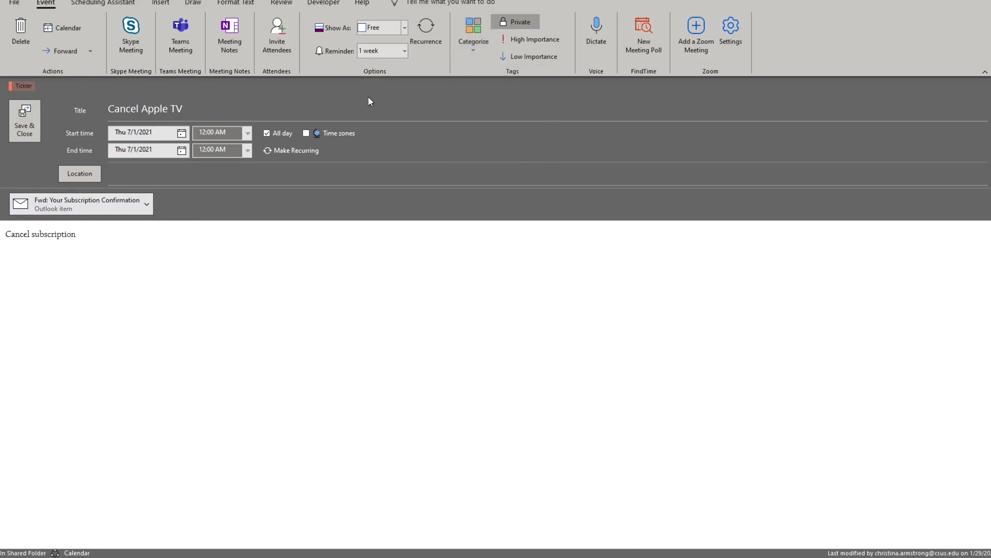